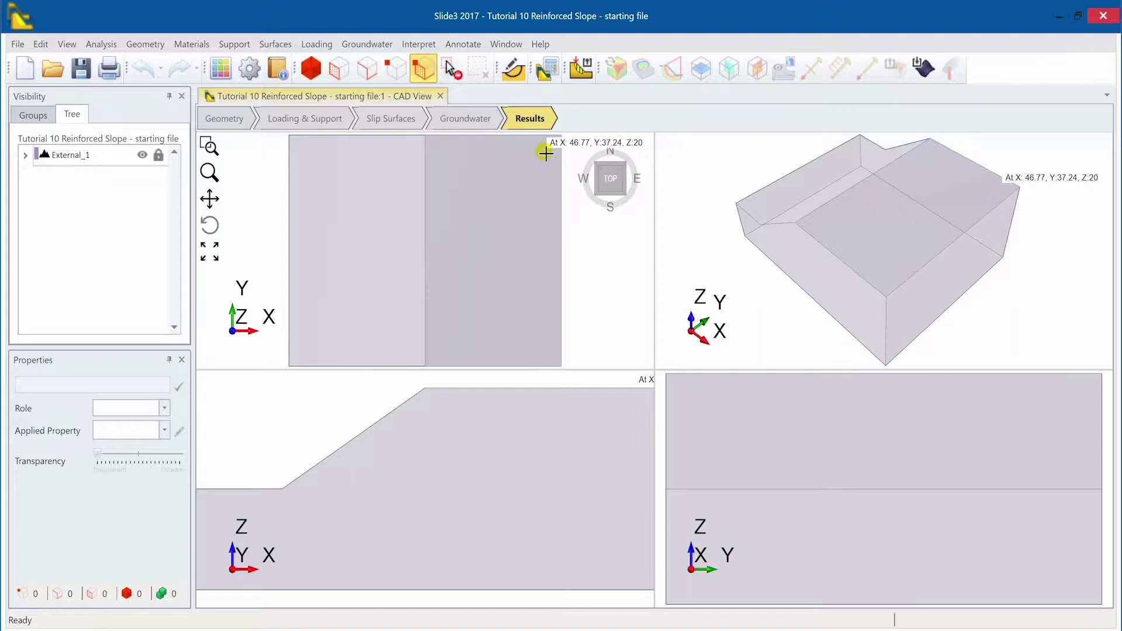
# - Compute the unreinforced Tutorial 10 slope, then return to the four-view layout
pyautogui.click(549, 70)
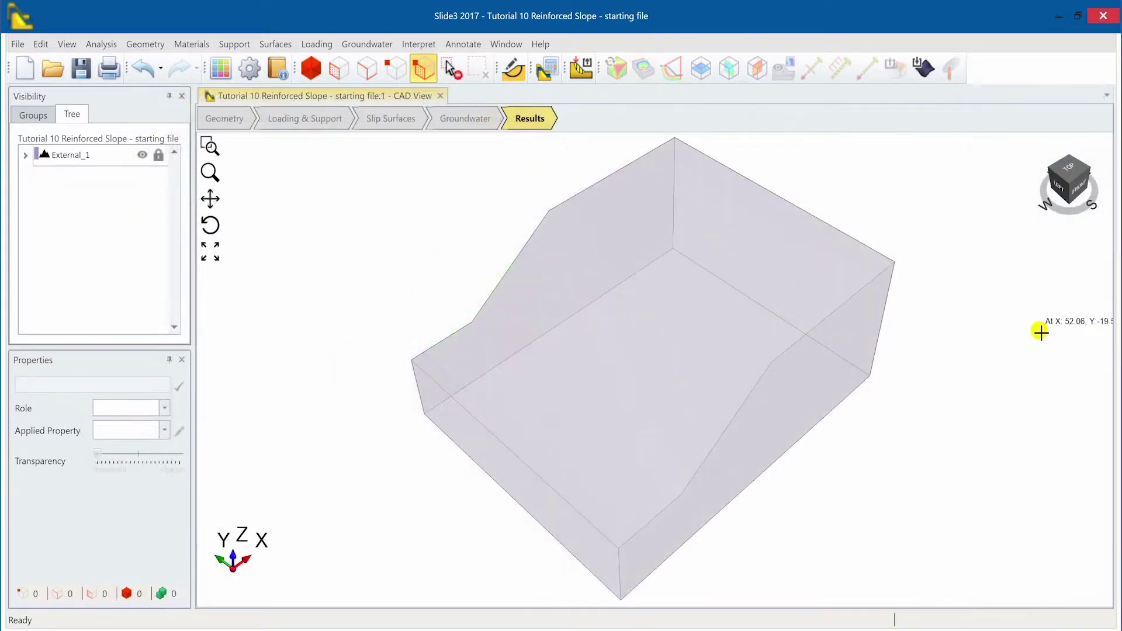
pyautogui.hotkey('ctrl', '4')
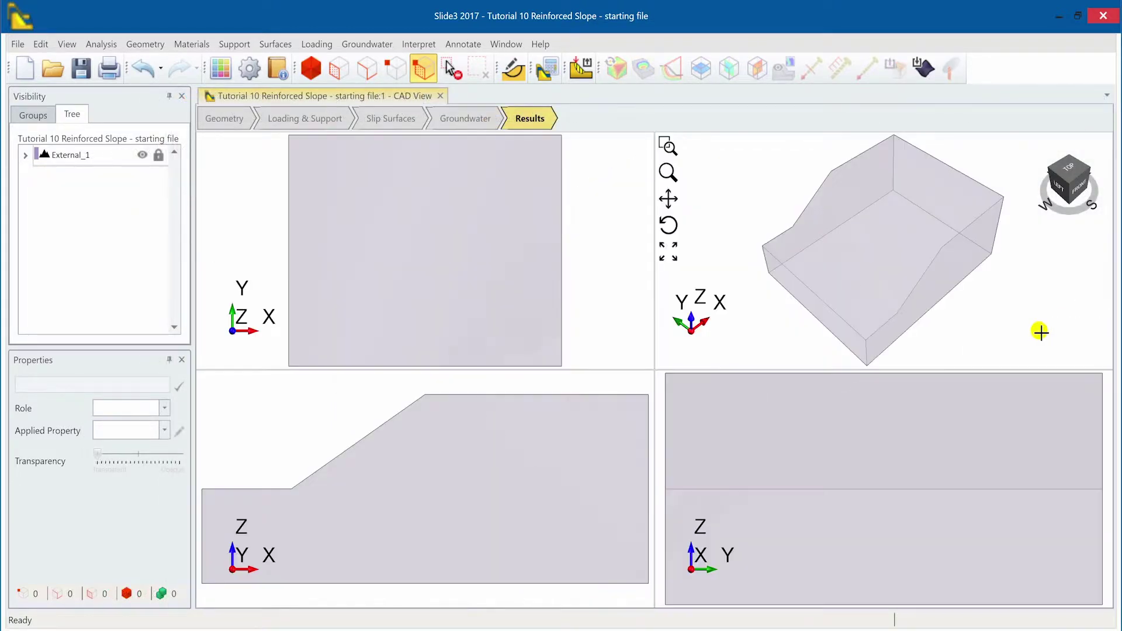
# - In Loading & Support, select the sloped face and start adding bolts to it
pyautogui.click(277, 123)
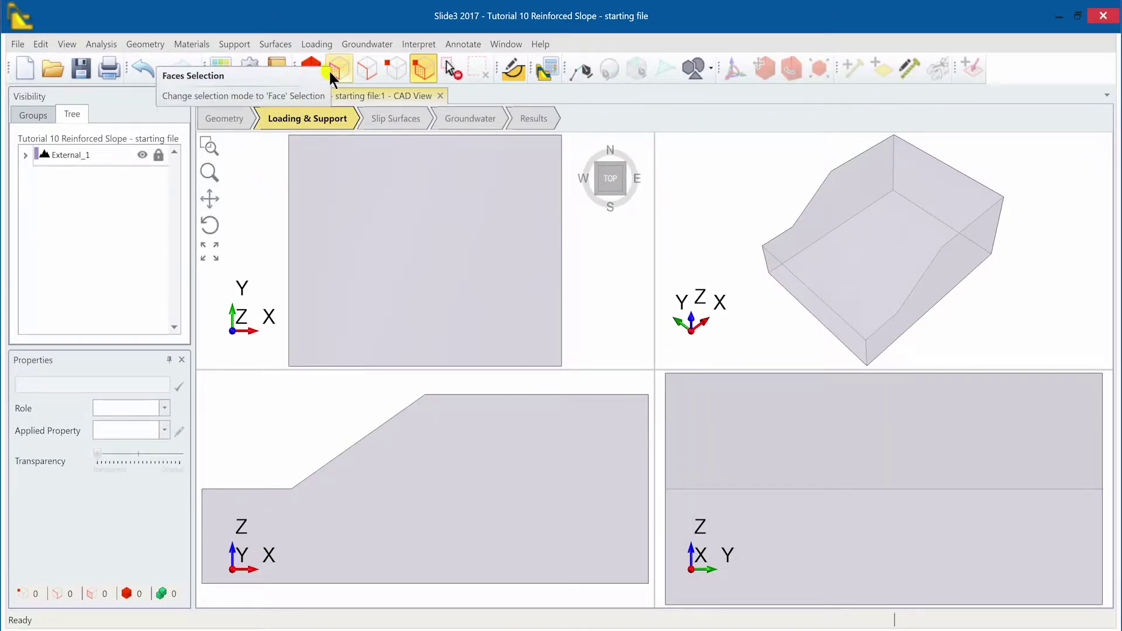
pyautogui.click(330, 71)
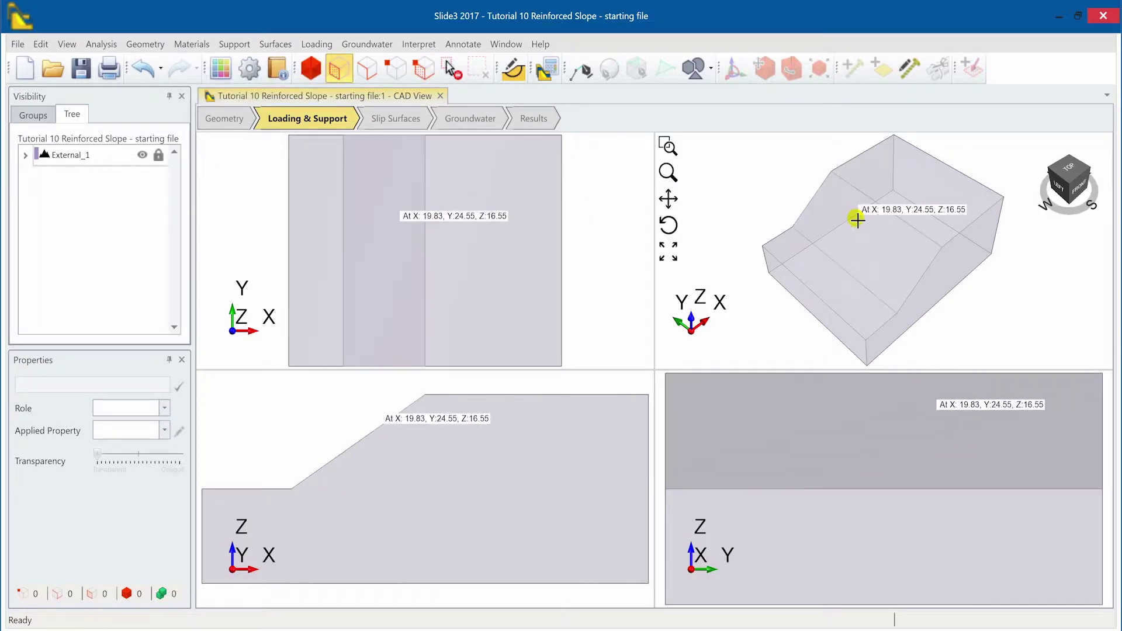
pyautogui.click(856, 220)
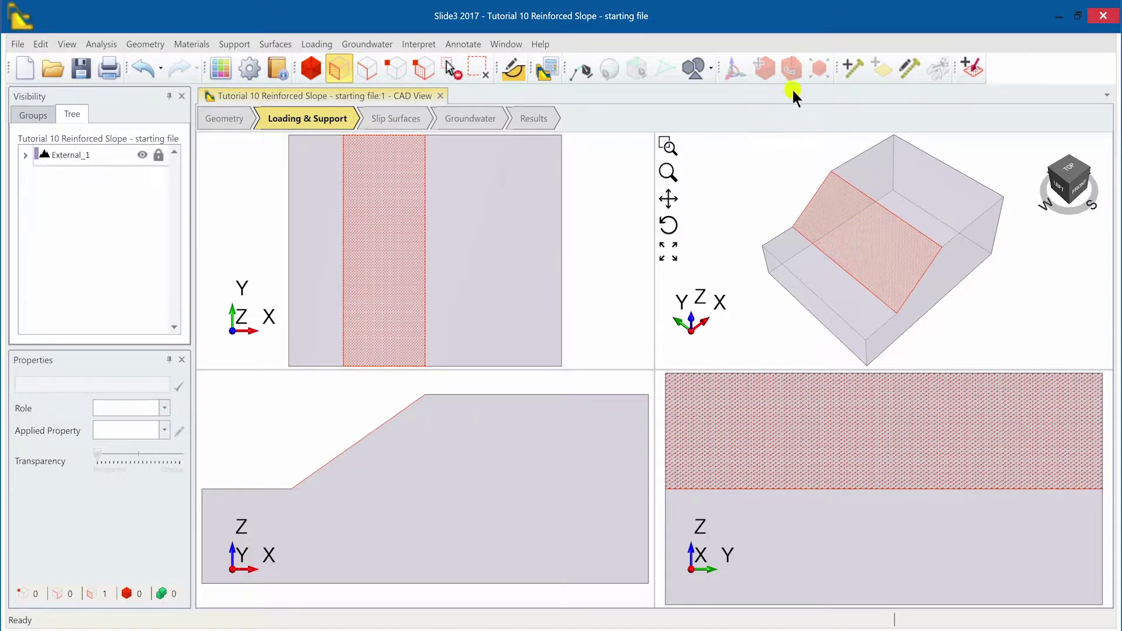
pyautogui.click(842, 70)
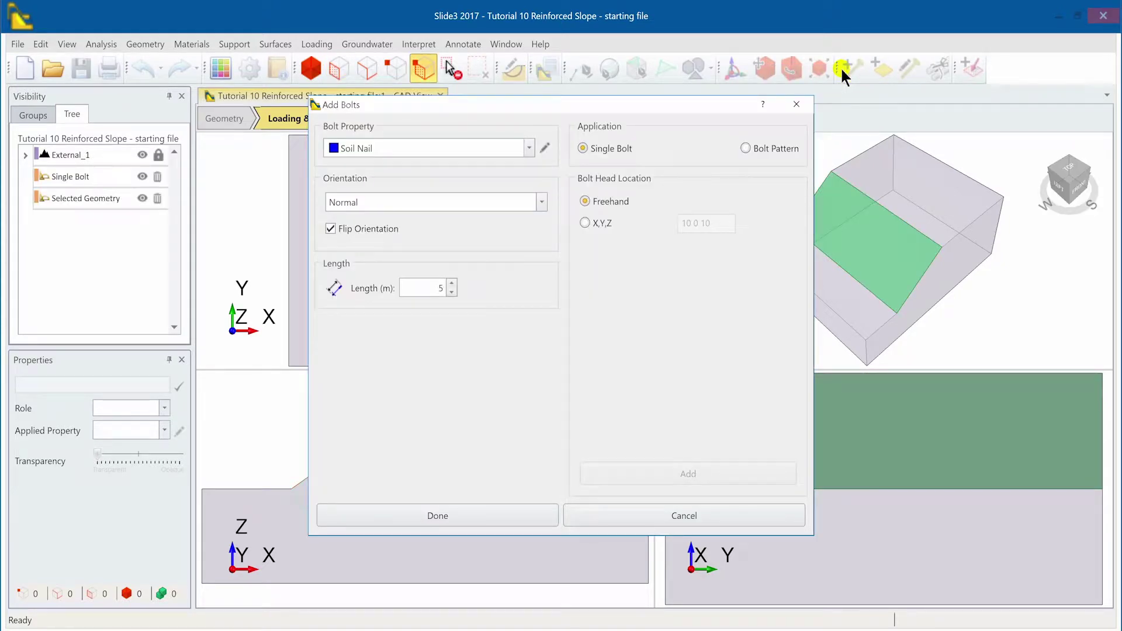
# - Make it a bolt pattern oriented by Trend & Plunge, with 12 m bolt length
pyautogui.click(745, 148)
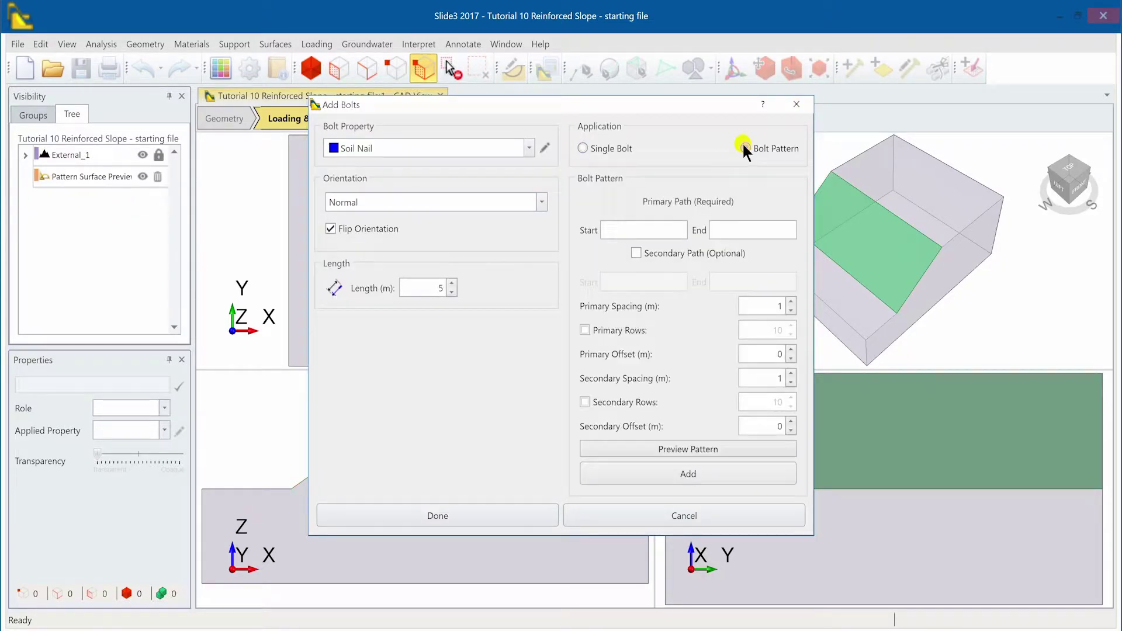
pyautogui.click(435, 204)
pyautogui.click(412, 251)
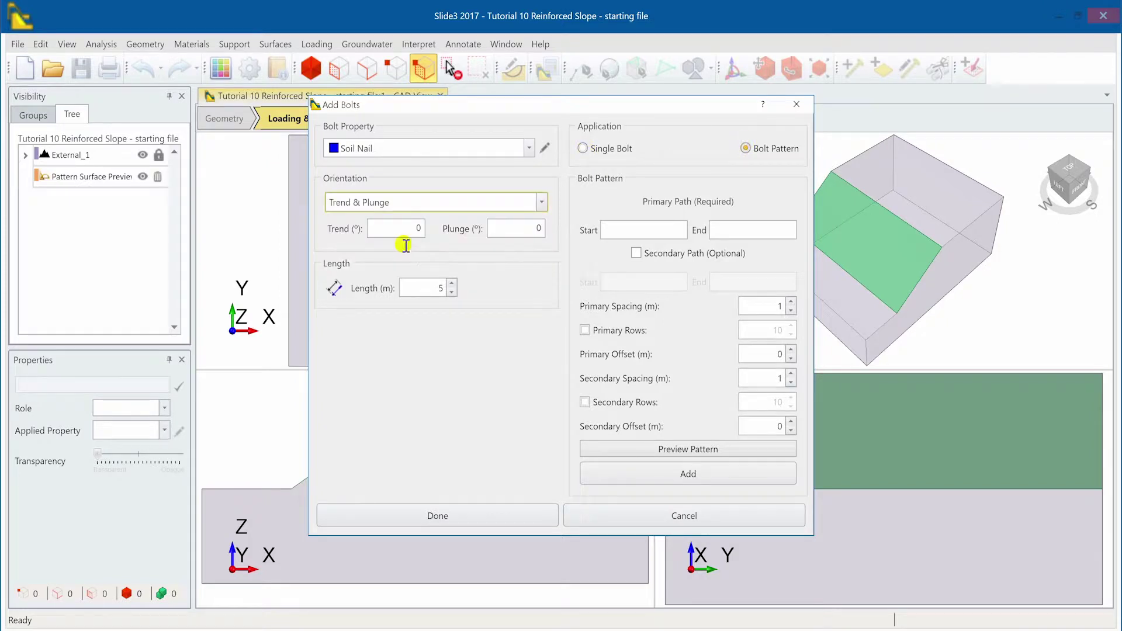
pyautogui.click(416, 228)
pyautogui.press('Tab')
pyautogui.press('Tab')
pyautogui.write('12')
# - Set the primary path from (10 0 10) to (10 40 10) and enable a secondary path (10 0 10 to 25 0 203)
pyautogui.click(638, 233)
pyautogui.write('10 0 10')
pyautogui.press('Tab')
pyautogui.write('10 40 10')
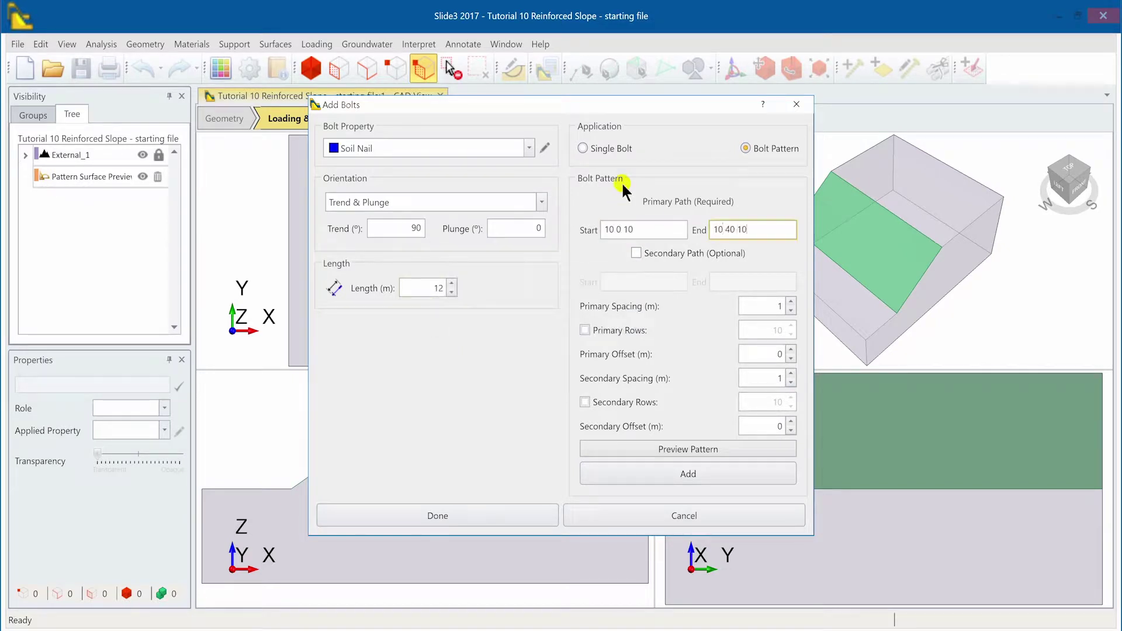
pyautogui.press('Tab')
pyautogui.press('space')
pyautogui.press('Tab')
pyautogui.write('10 0 10')
# - Set spacing 3 and offsets 2 and 1, then preview and add Bolt Pattern 1
pyautogui.press('Tab')
pyautogui.write('25 0 20')
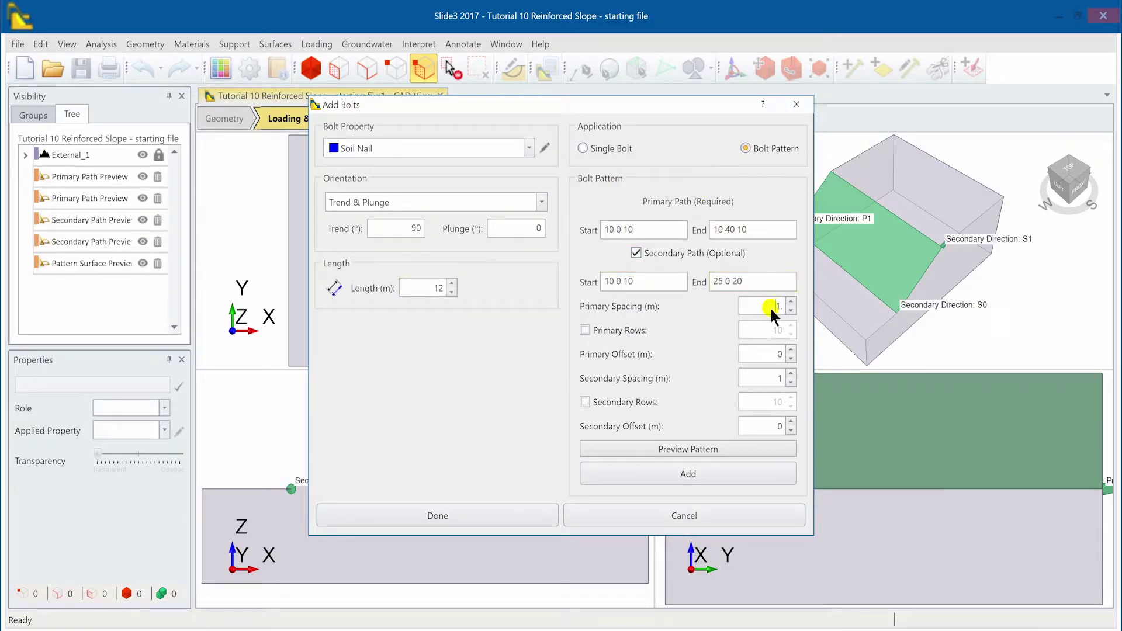
pyautogui.write('3')
pyautogui.press('Tab')
pyautogui.press('Tab')
pyautogui.write('2')
pyautogui.press('Tab')
pyautogui.write('3')
pyautogui.press('Tab')
pyautogui.press('Tab')
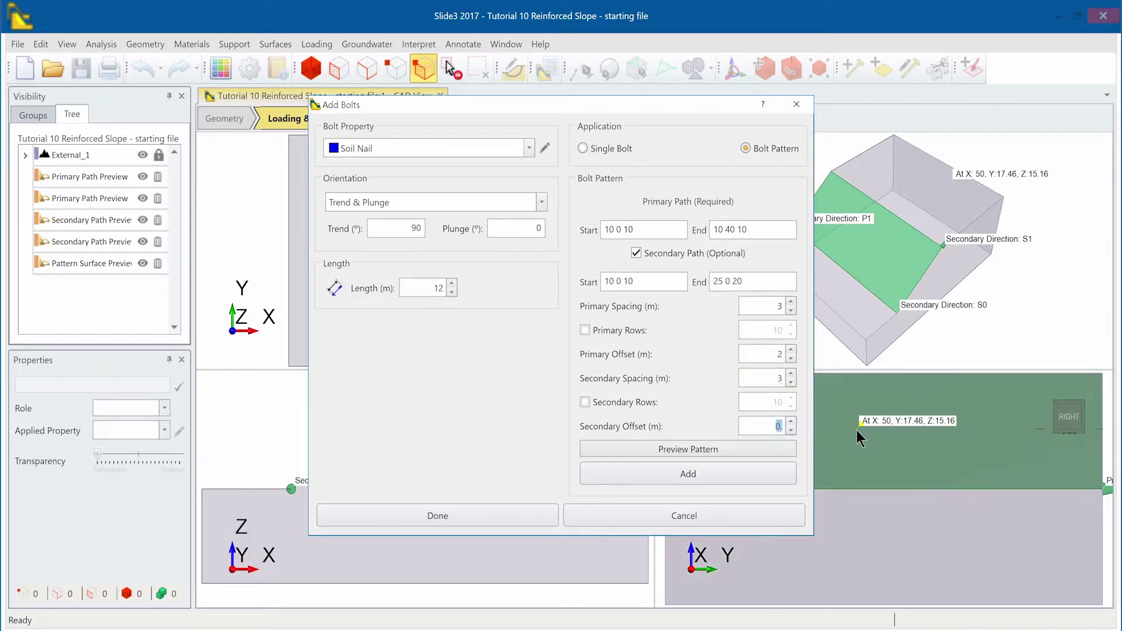
pyautogui.write('1')
pyautogui.click(740, 450)
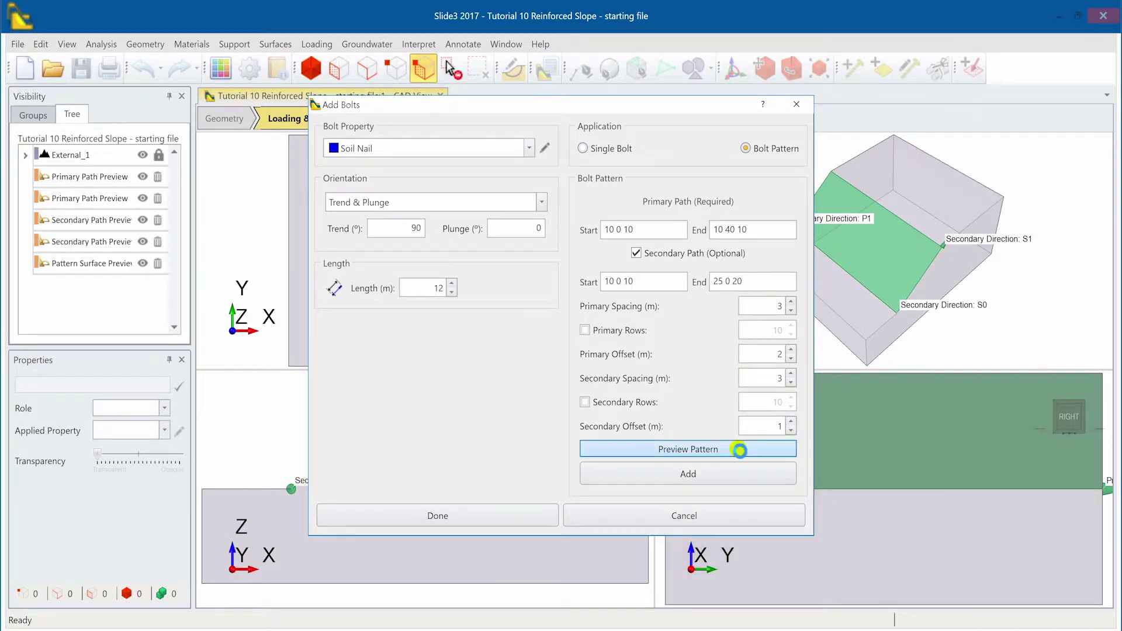
pyautogui.moveTo(689, 105); pyautogui.dragTo(597, 111)
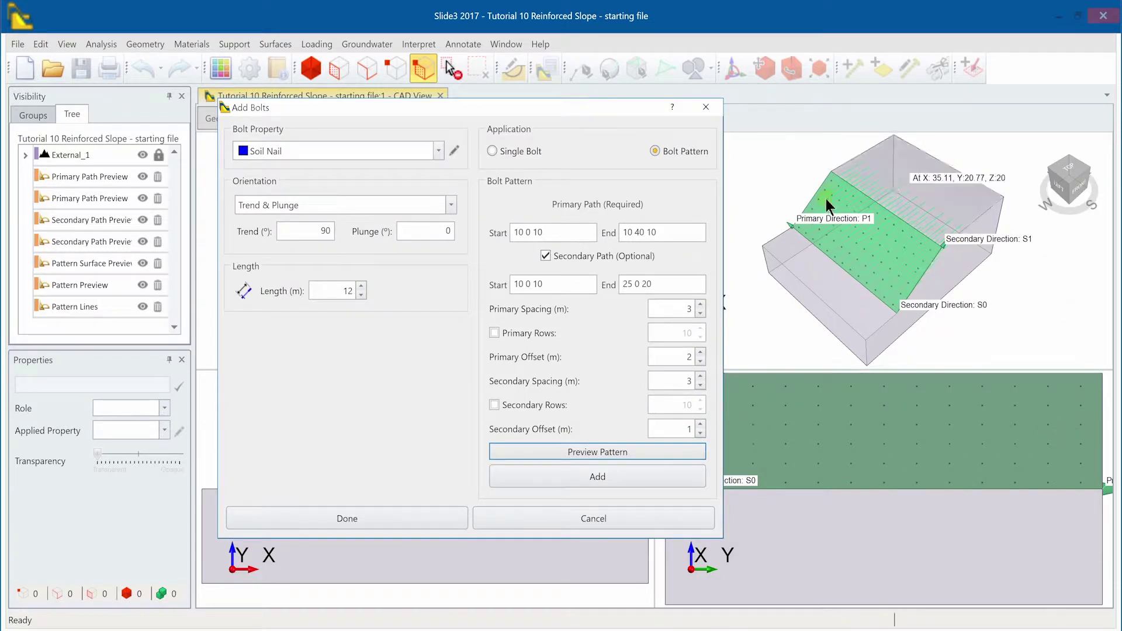
pyautogui.click(591, 478)
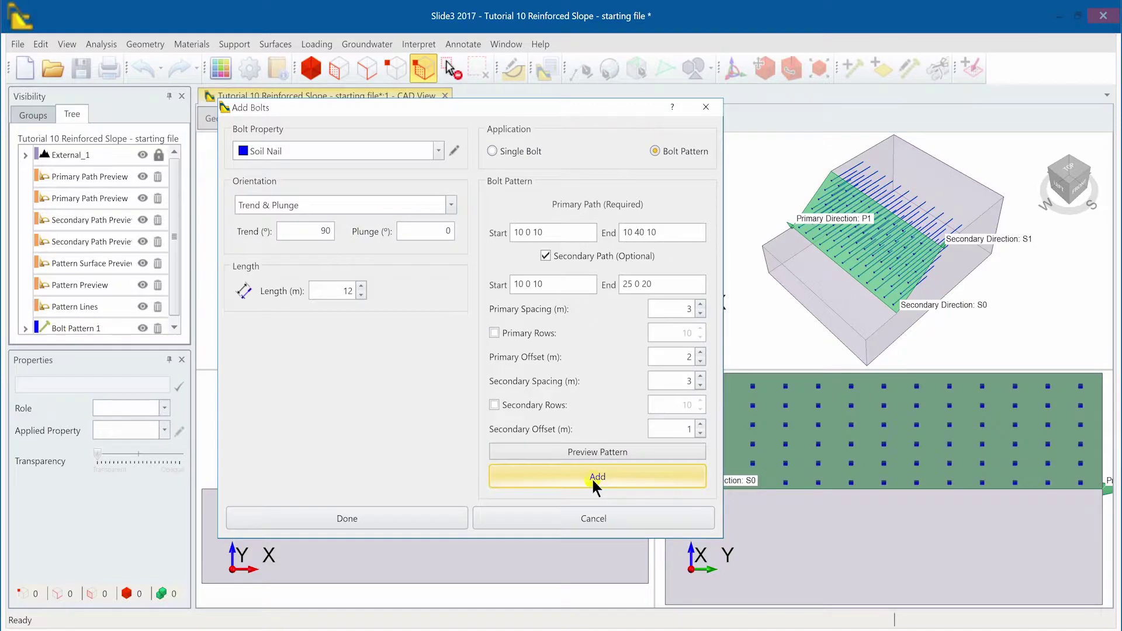
# - Close Add Bolts, recompute with the soil nails, and view the Results (Janbu FOS 1.407)
pyautogui.click(334, 522)
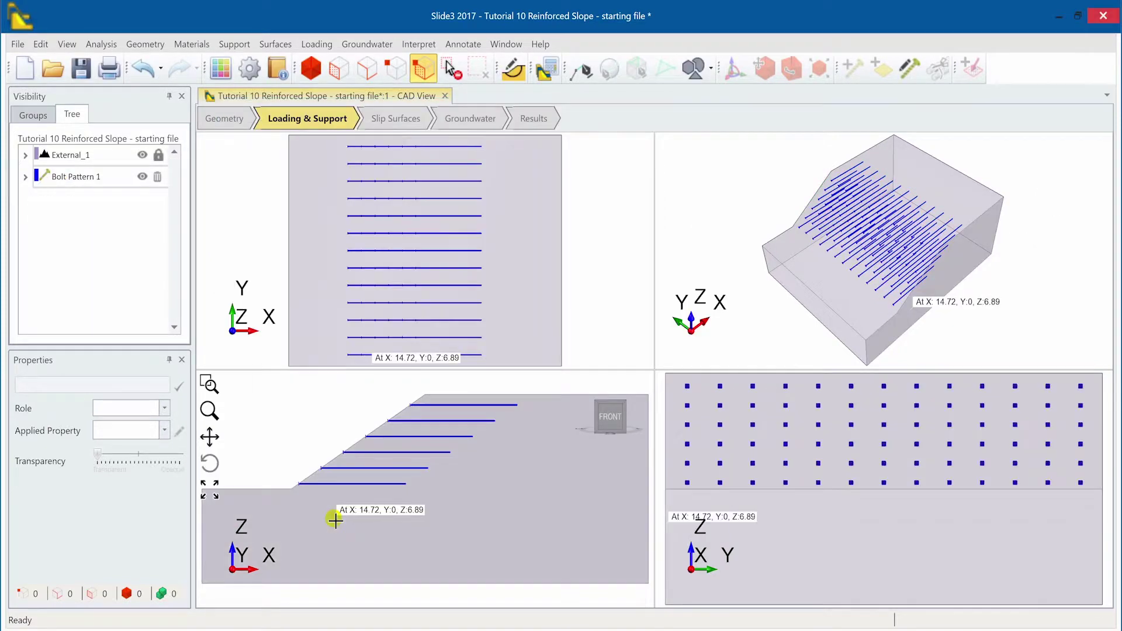
pyautogui.click(551, 73)
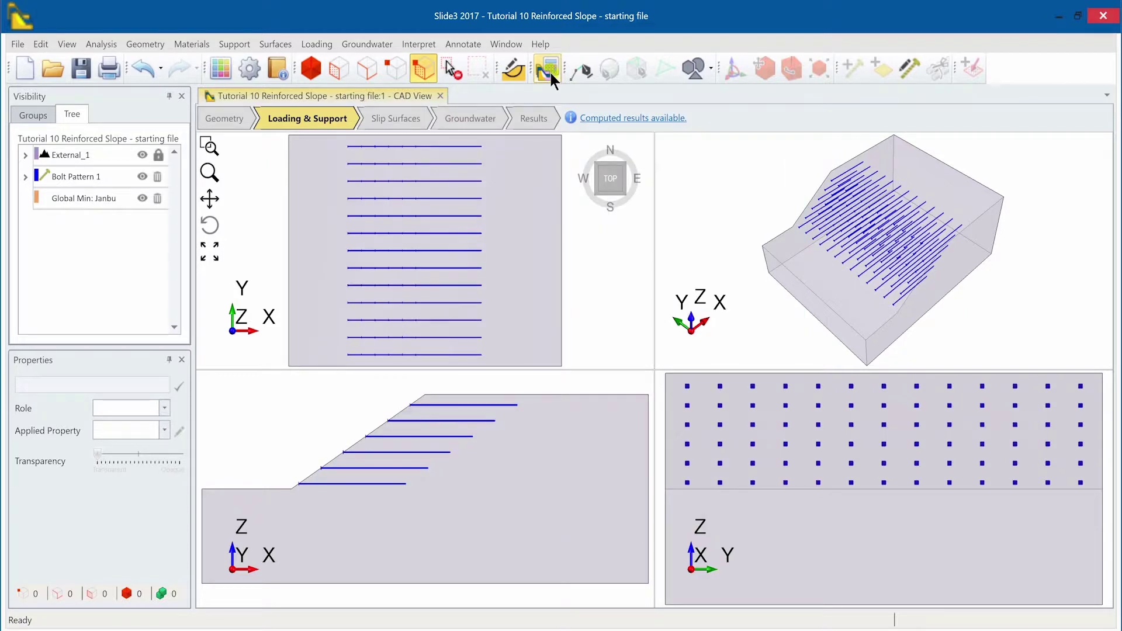
pyautogui.click(534, 118)
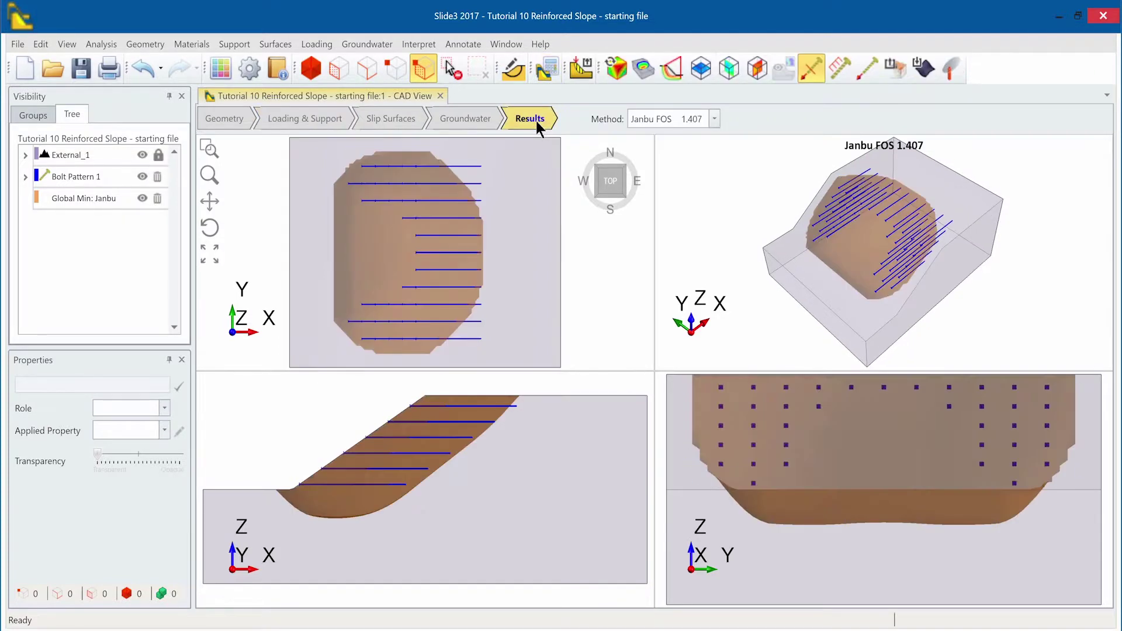
# - Maximize the 3D view and contour the Janbu 1.407 slip surface by base normal stress
pyautogui.doubleClick(750, 217)
pyautogui.click(638, 78)
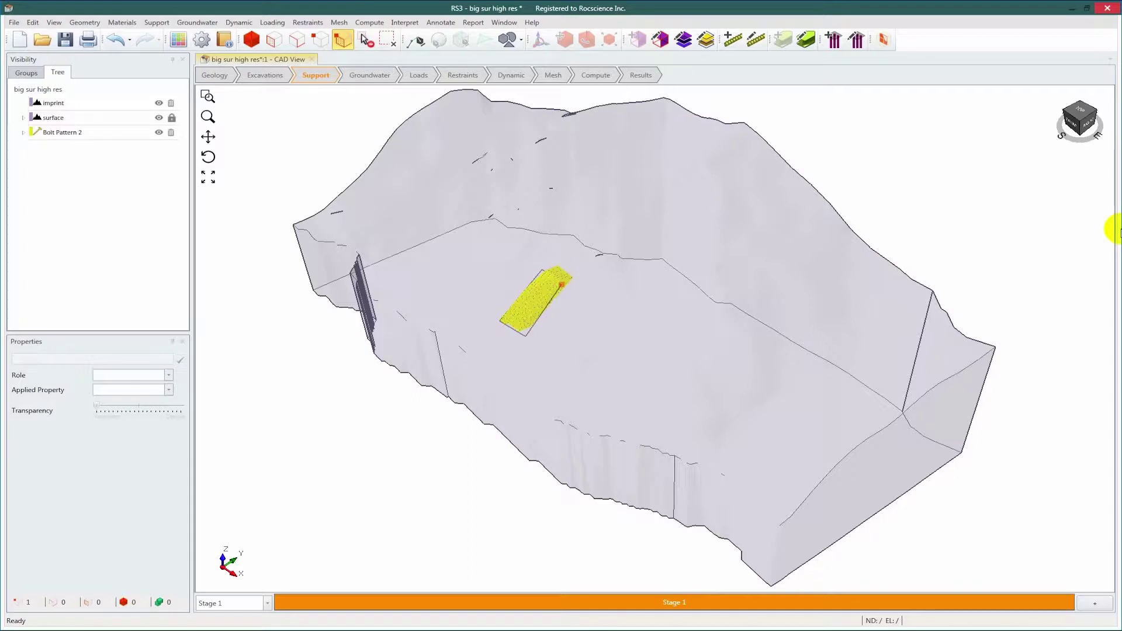
# - Undo Bolt Pattern 2 and select the imprint rectangle outline
pyautogui.hotkey('ctrl', 'z')
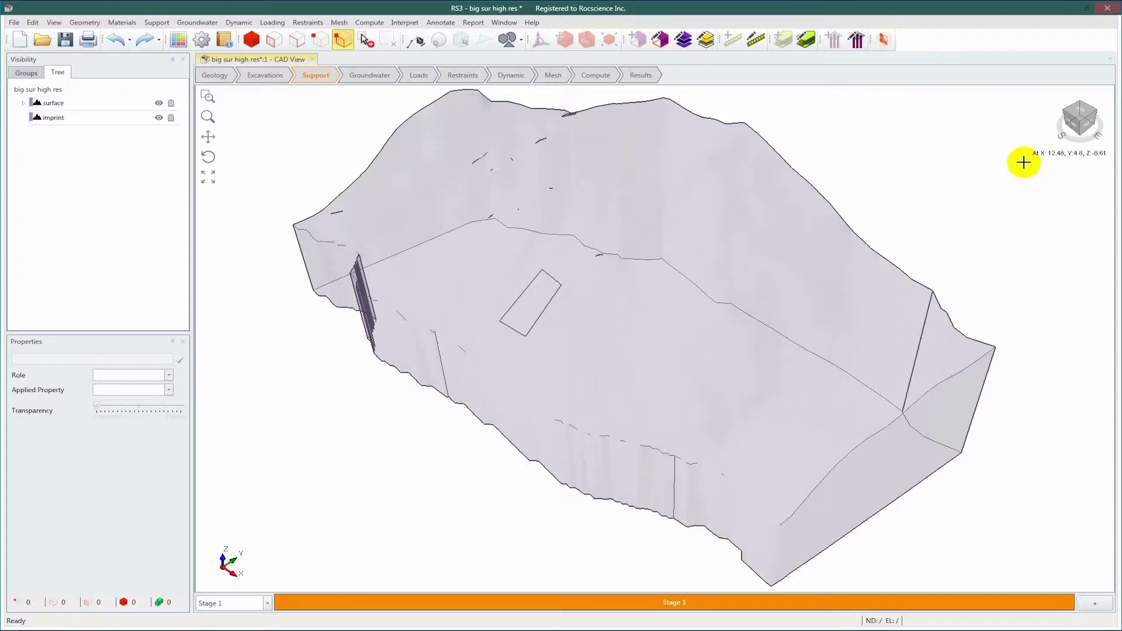
pyautogui.click(135, 118)
# - Imprint the rectangle polyline onto the slope surface geometry, then reselect the surface
pyautogui.keyDown('ctrl'); pyautogui.click(131, 108); pyautogui.keyUp('ctrl')
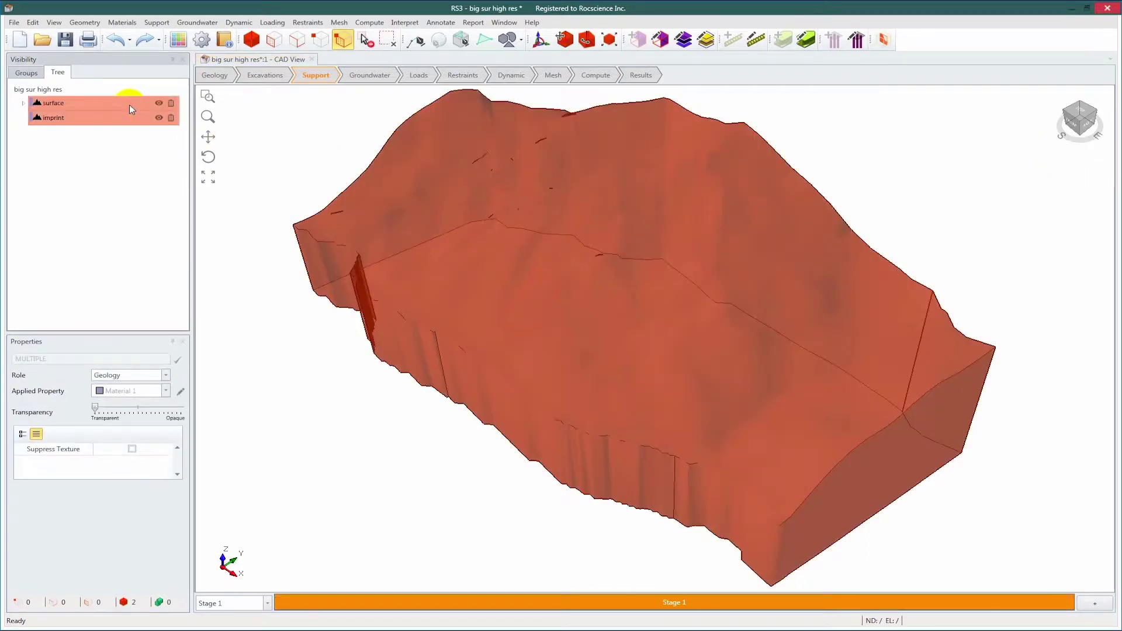
pyautogui.click(465, 40)
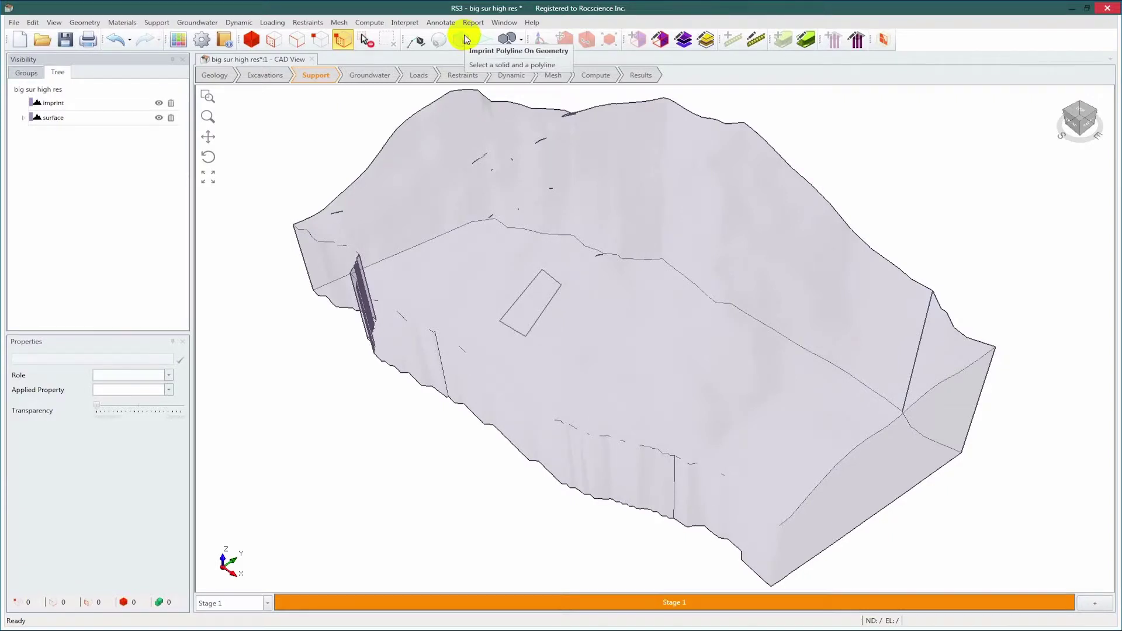
pyautogui.click(129, 119)
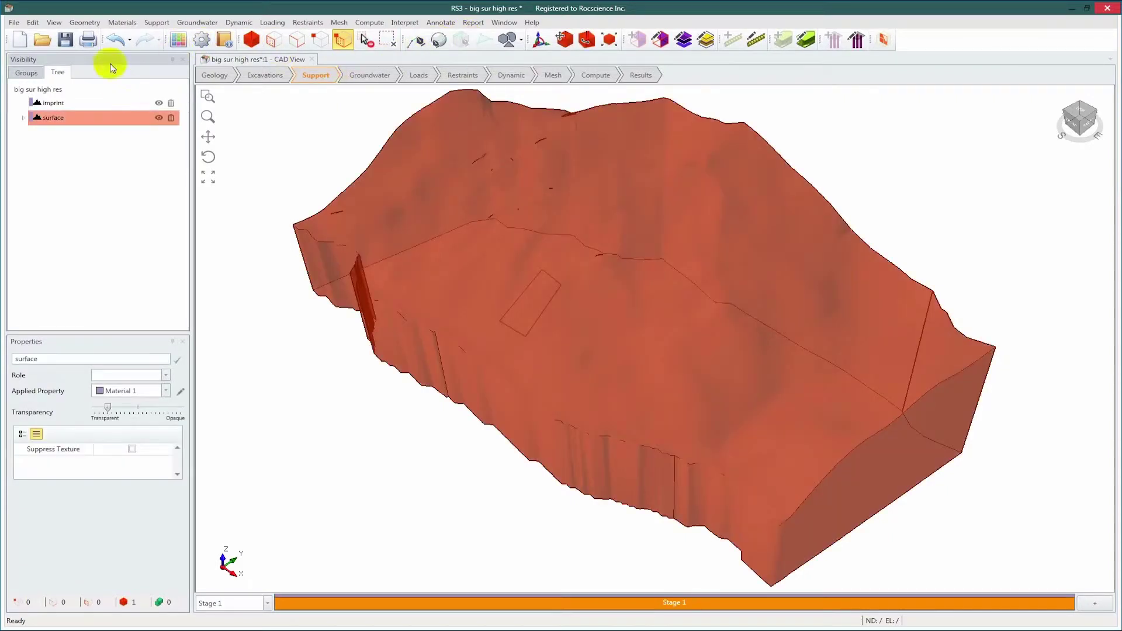
# - Set the surface as external, select the imprinted rectangle face, and start adding bolts
pyautogui.click(120, 22)
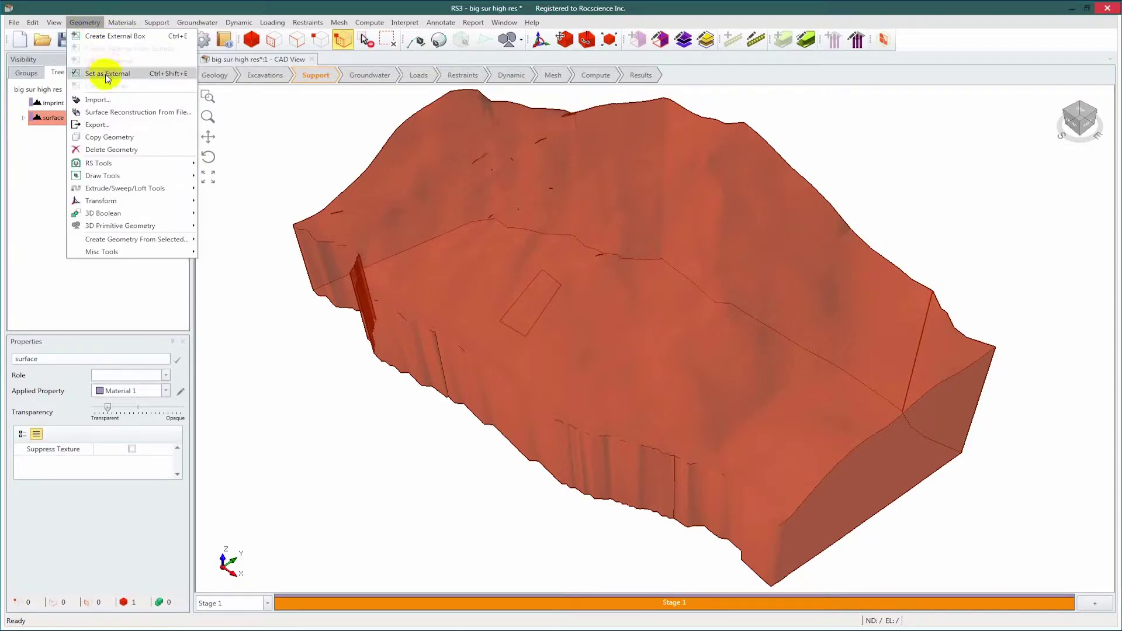
pyautogui.click(107, 74)
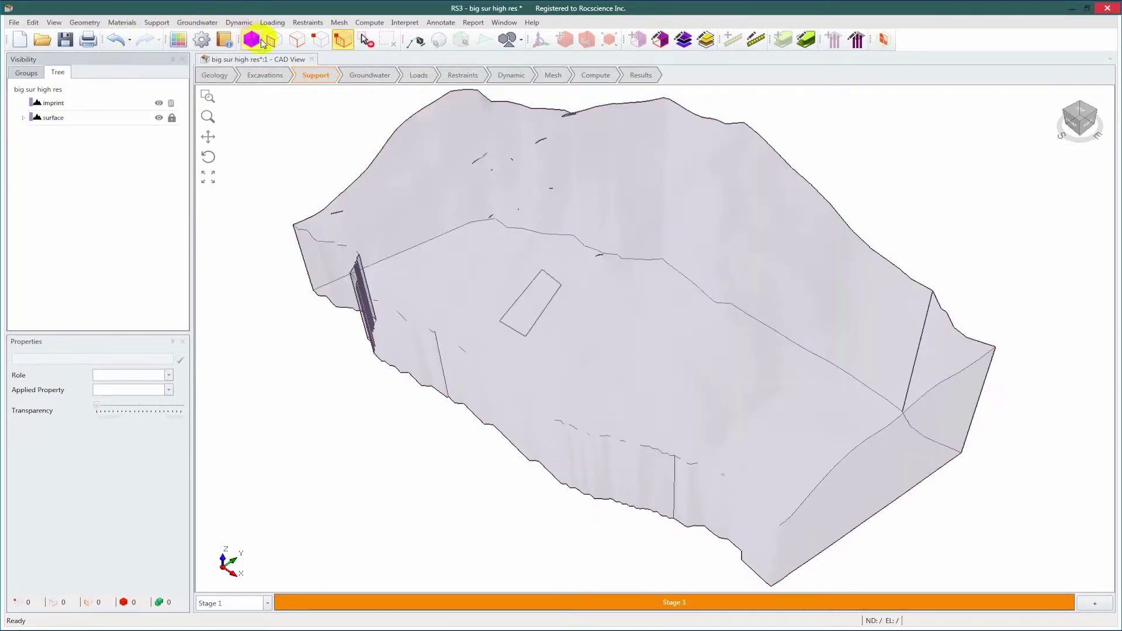
pyautogui.click(274, 40)
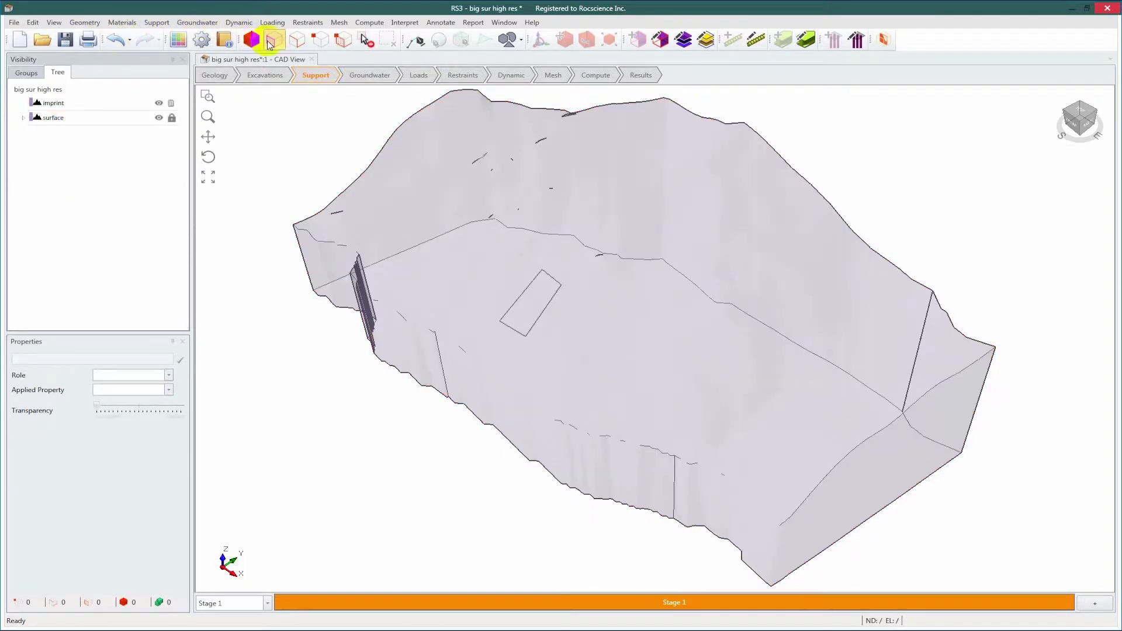
pyautogui.click(519, 314)
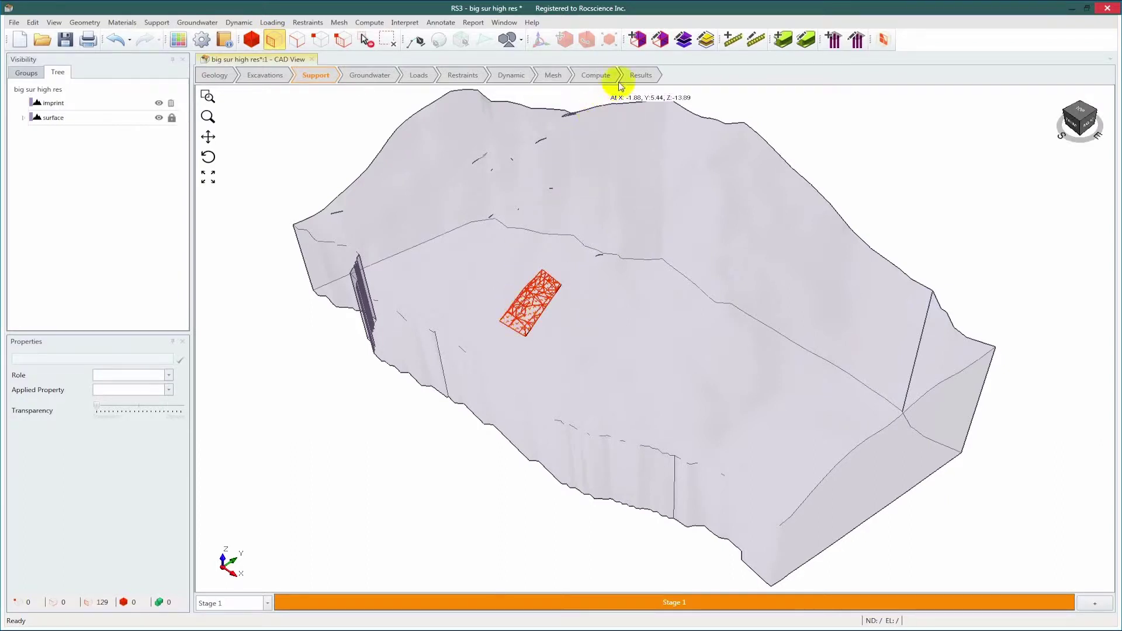
pyautogui.click(724, 40)
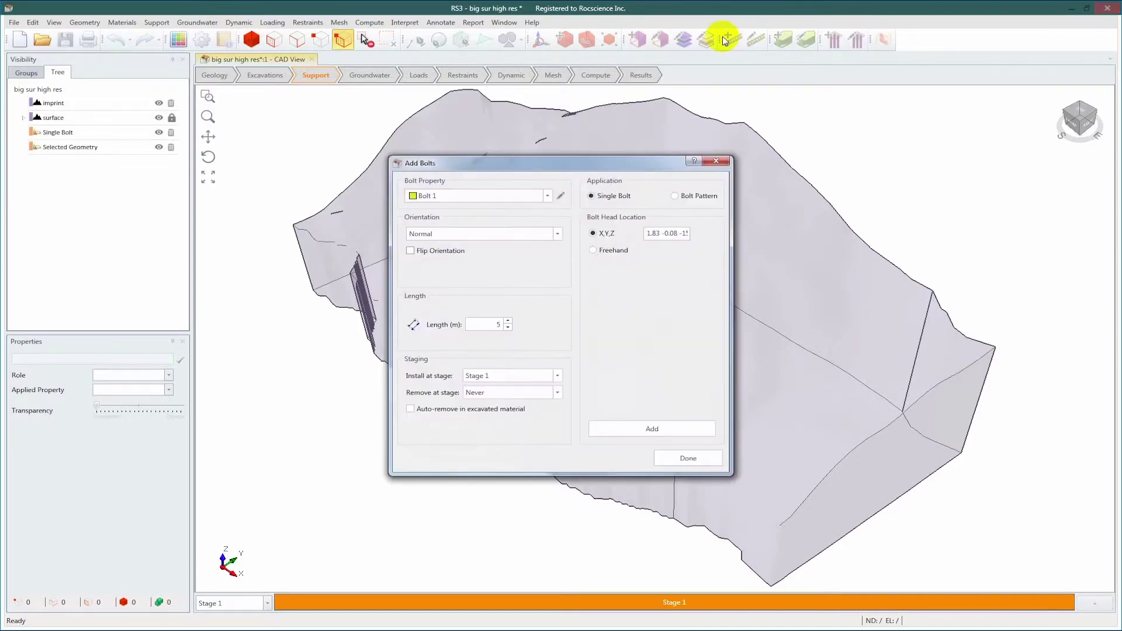
# - Configure a Trend & Plunge bolt pattern: 0.1 m primary/secondary spacing, 0.5 m length, plunge 10°
pyautogui.click(674, 197)
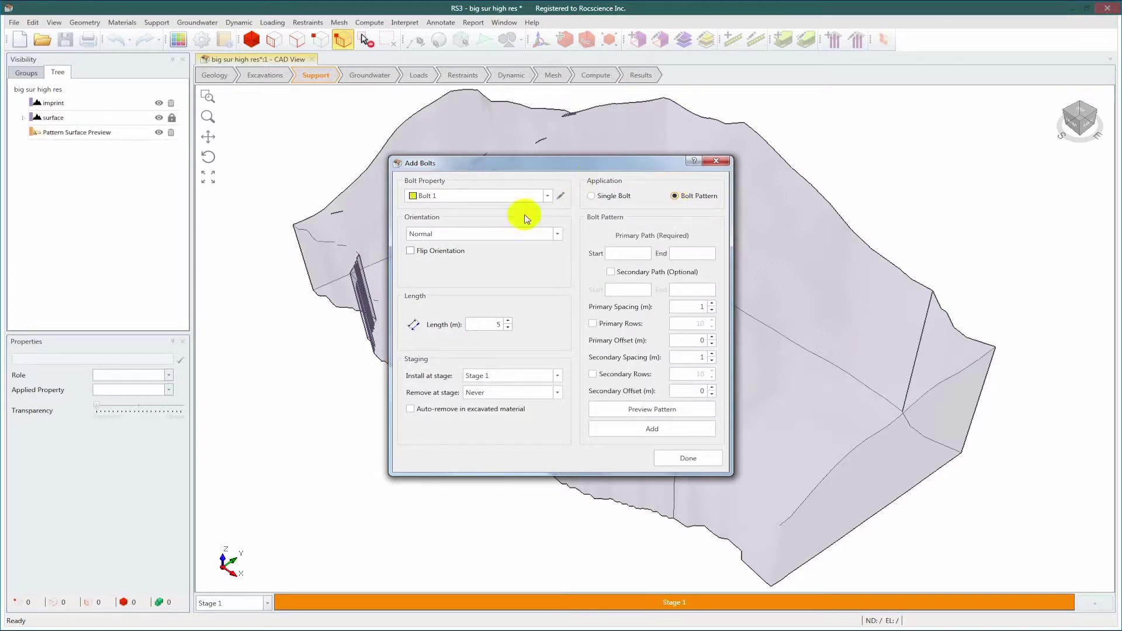
pyautogui.click(511, 233)
pyautogui.click(512, 269)
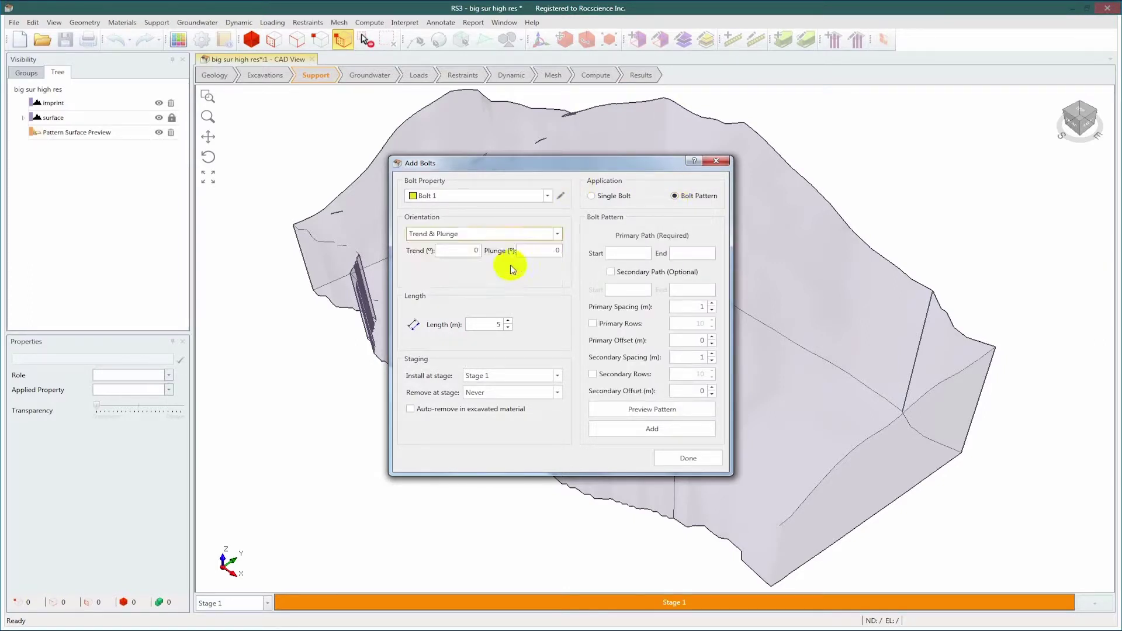
pyautogui.click(713, 303)
pyautogui.write('0.1')
pyautogui.click(689, 357)
pyautogui.write('0.1')
pyautogui.click(487, 324)
pyautogui.write('0.5')
pyautogui.click(534, 250)
pyautogui.write('10')
# - Pick the primary path start and end on the rectangle, add the pattern, and close the dialog
pyautogui.moveTo(525, 163); pyautogui.dragTo(726, 177)
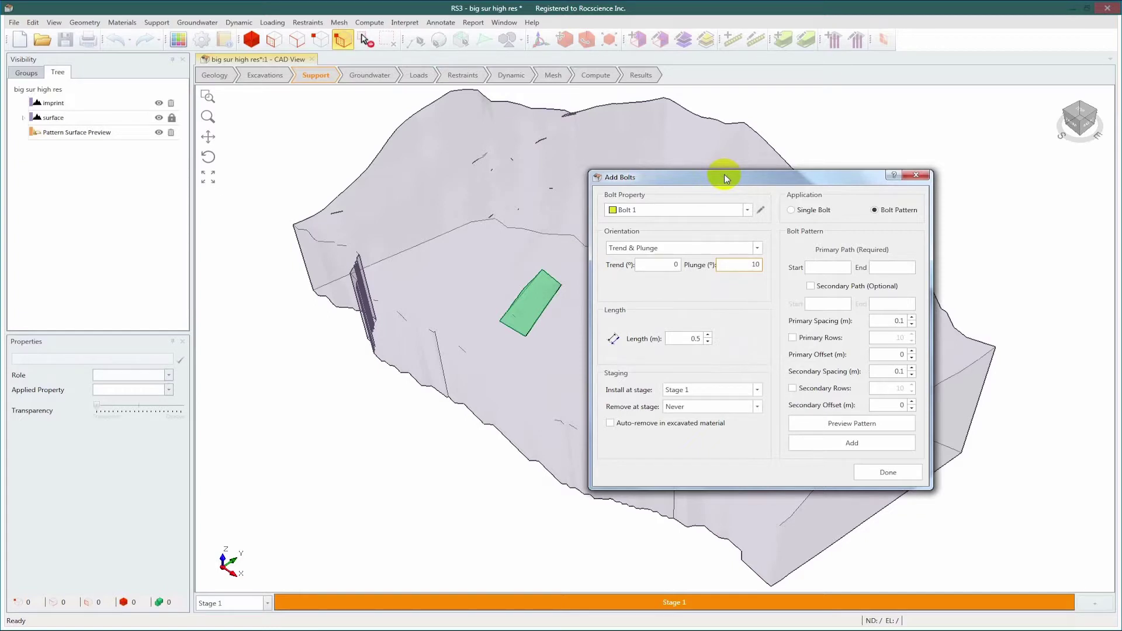
pyautogui.click(818, 266)
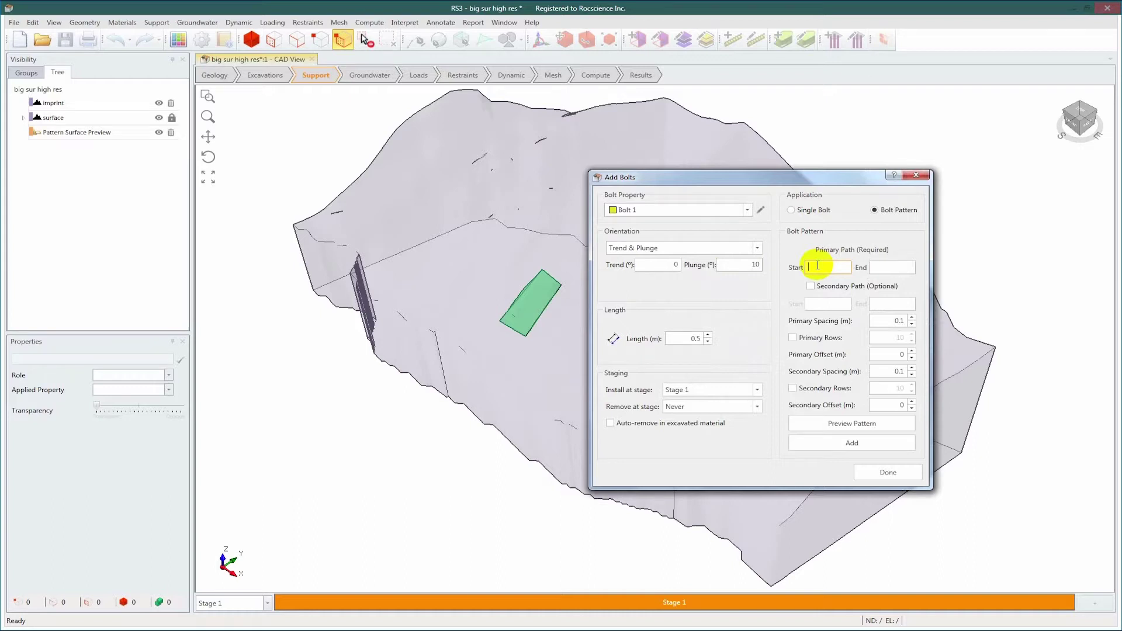
pyautogui.click(542, 270)
pyautogui.click(878, 266)
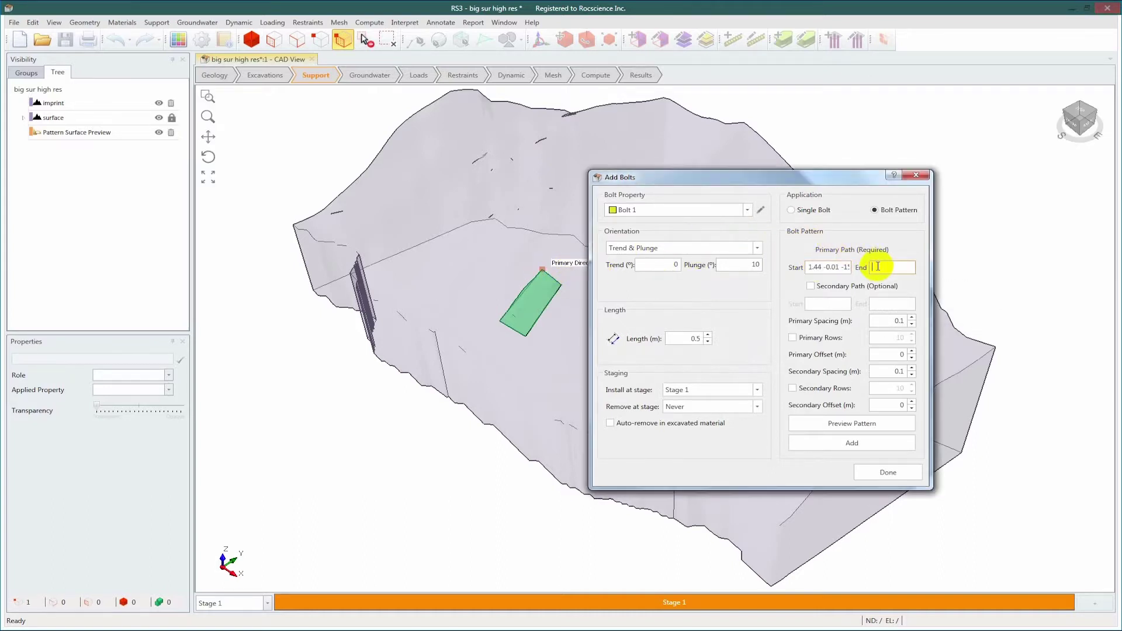
pyautogui.click(561, 285)
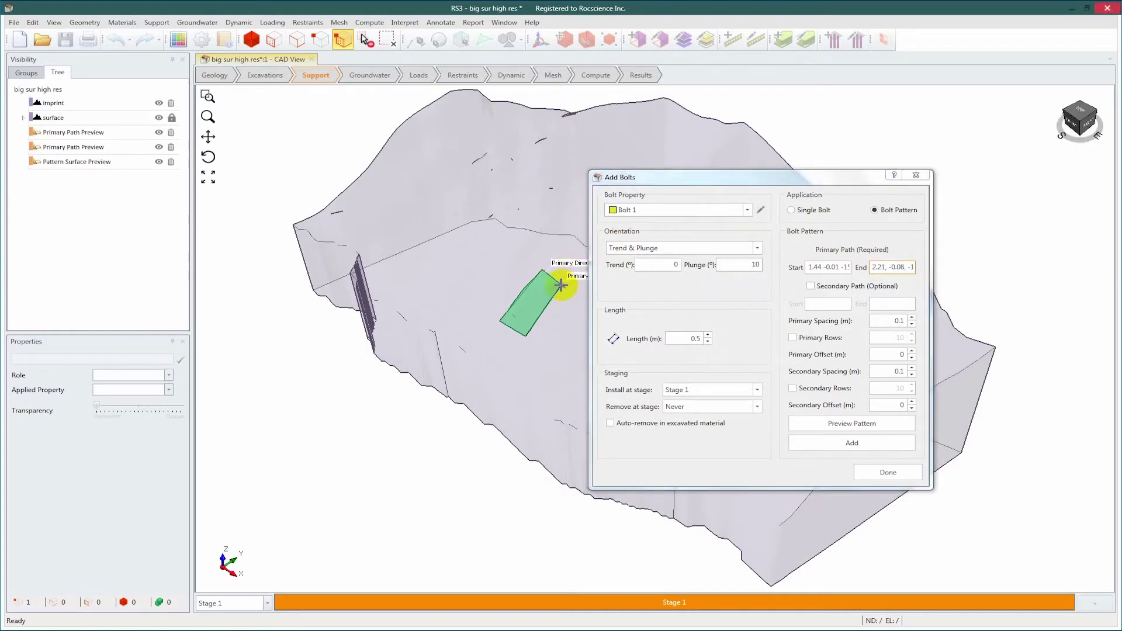
pyautogui.click(852, 442)
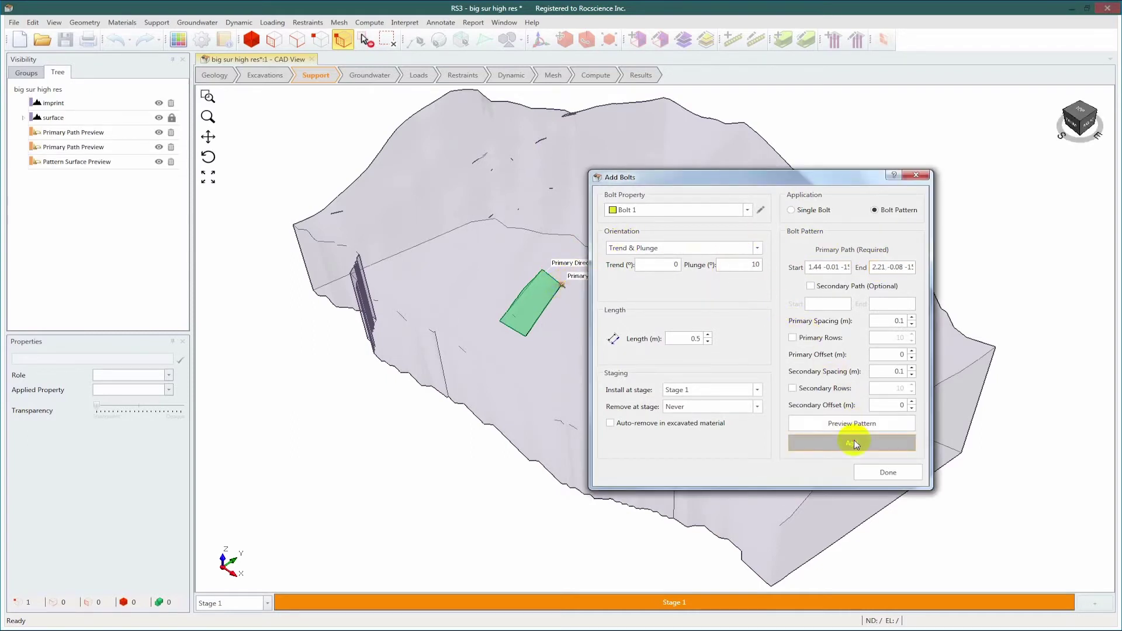
pyautogui.click(871, 471)
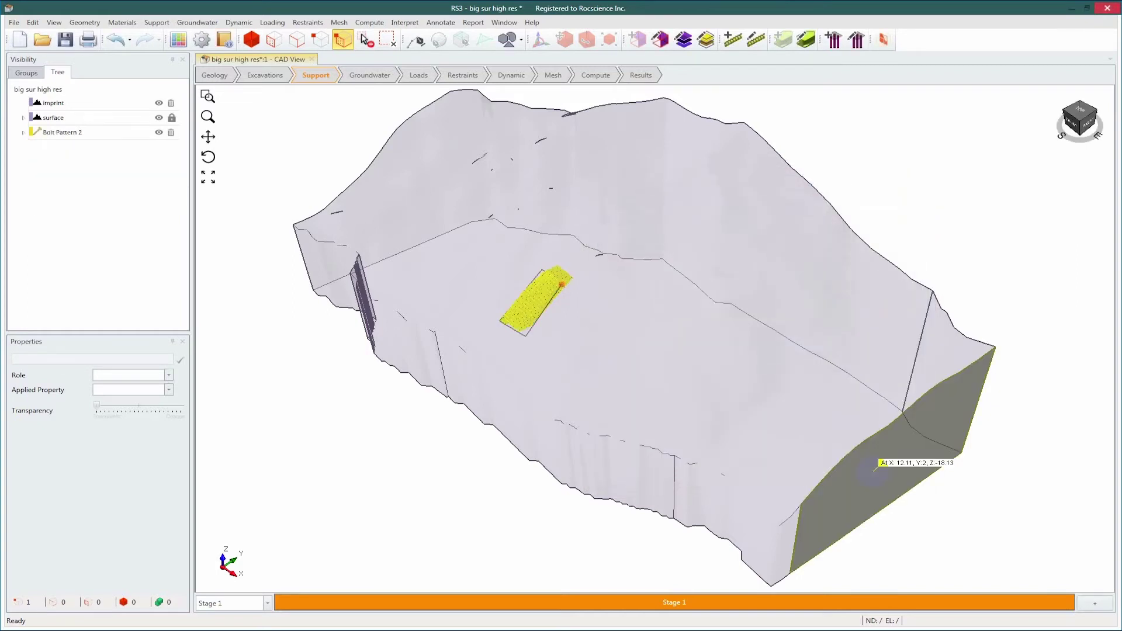